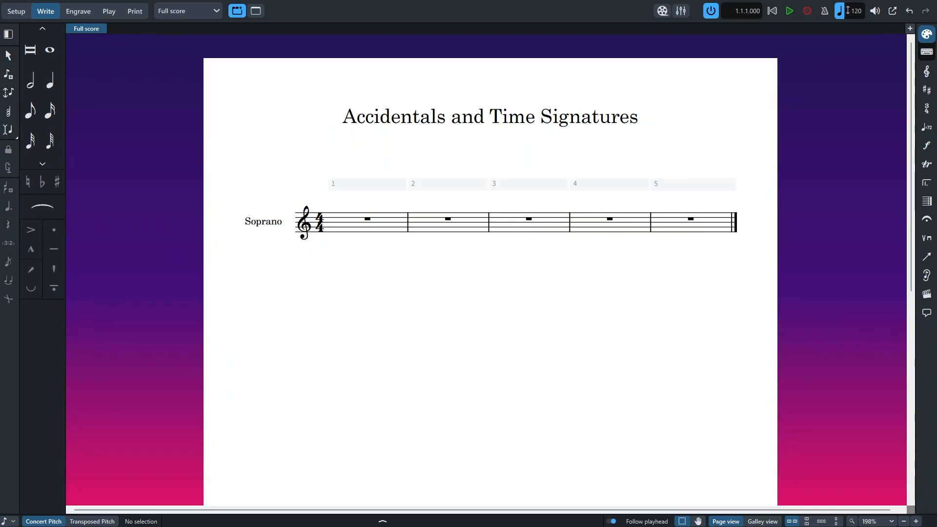
# Step: Show the key signature, tonality system and accidental options beside the score
pyautogui.click(931, 92)
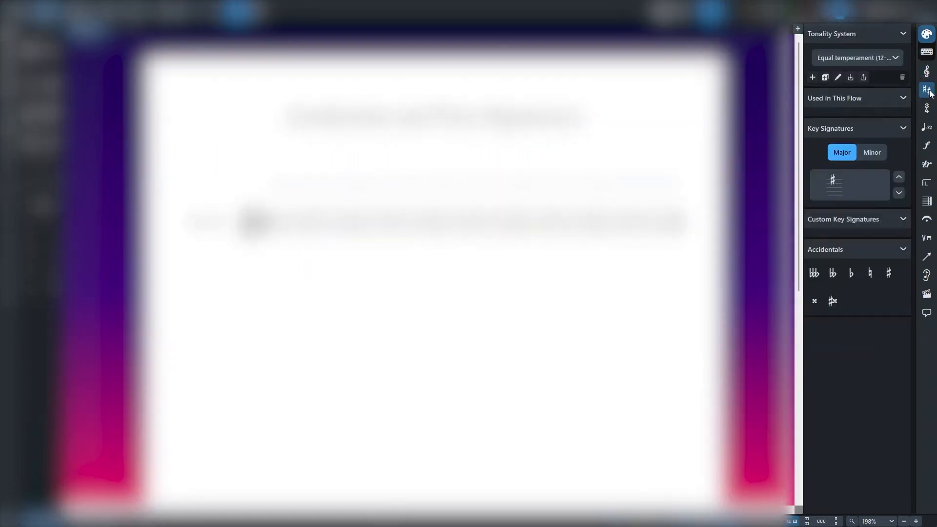
pyautogui.click(928, 111)
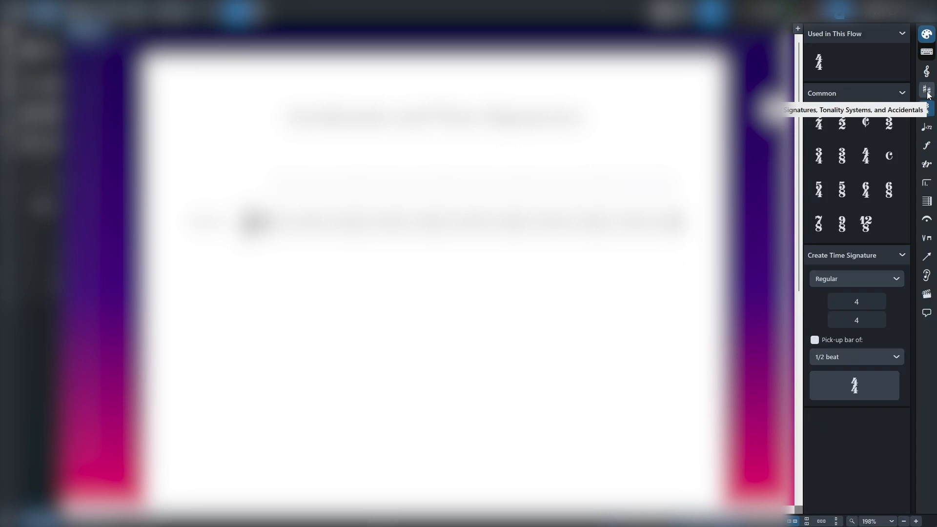
pyautogui.click(928, 95)
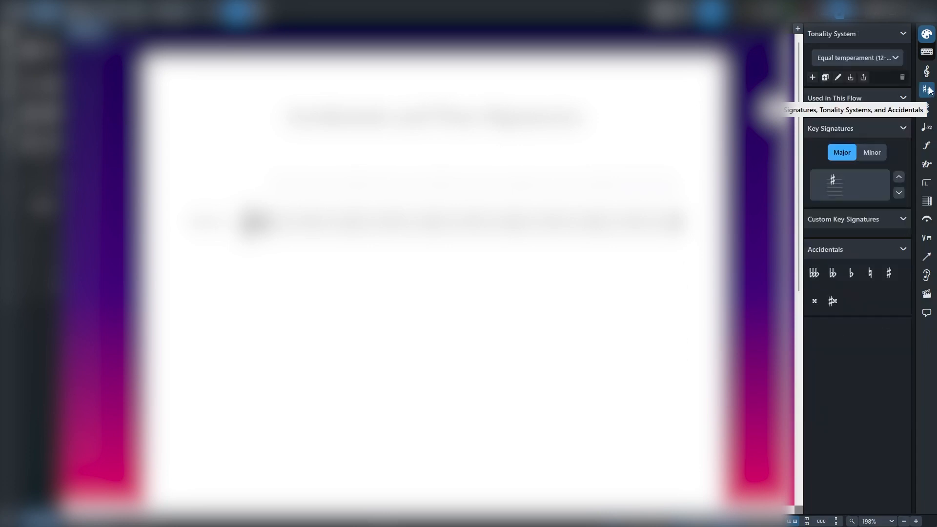
pyautogui.click(930, 98)
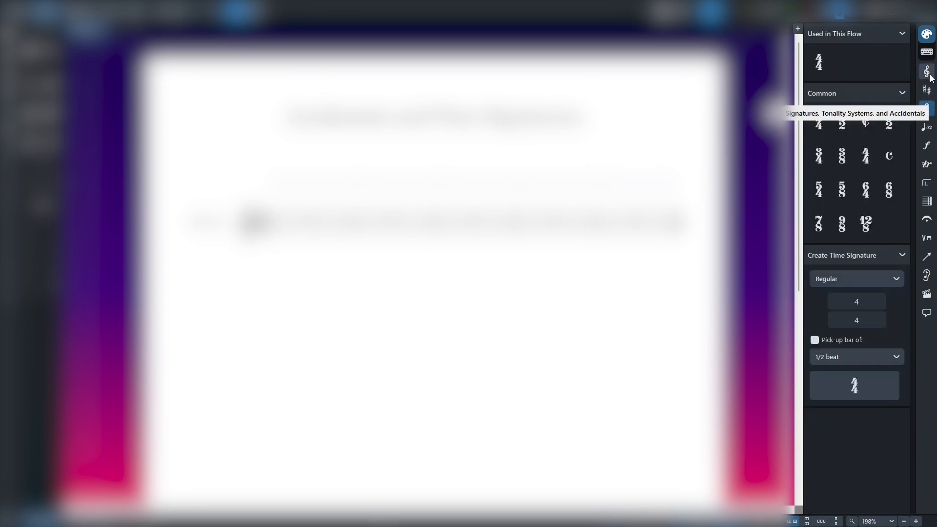
pyautogui.click(930, 95)
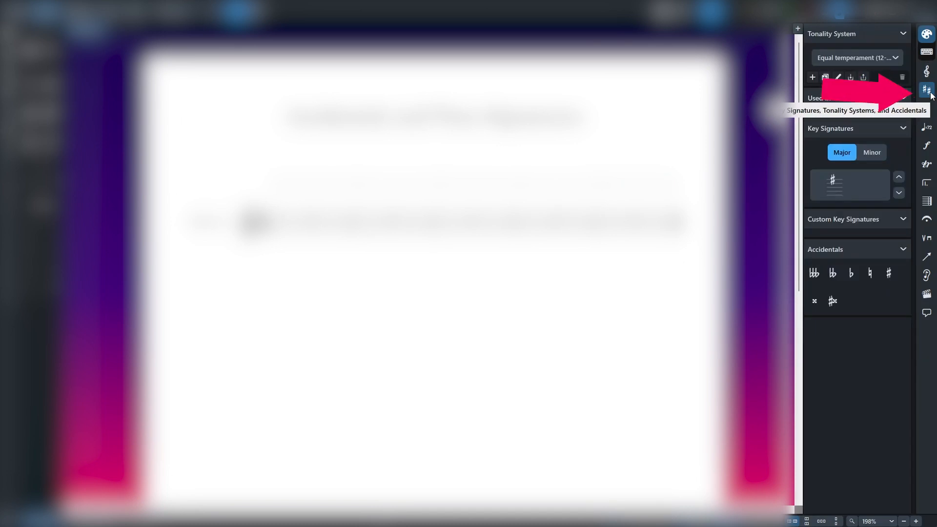
pyautogui.click(284, 230)
pyautogui.click(382, 221)
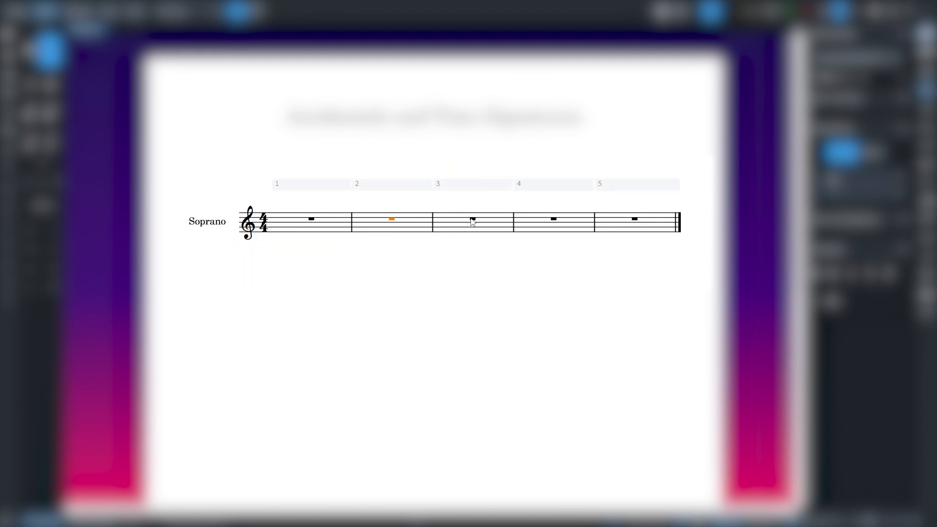
pyautogui.click(473, 221)
pyautogui.click(551, 225)
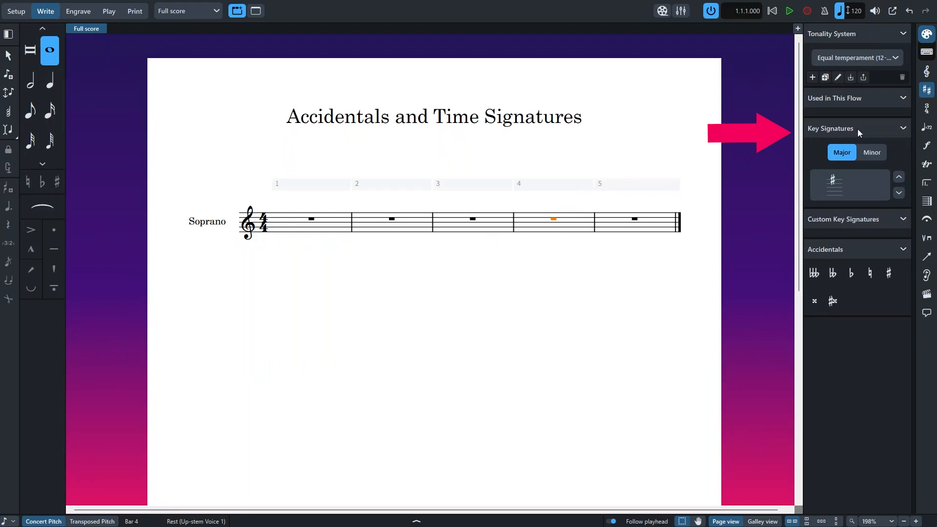
# Step: Browse the available major and minor key signatures and choose the minor key with one sharp
pyautogui.click(872, 153)
pyautogui.click(836, 156)
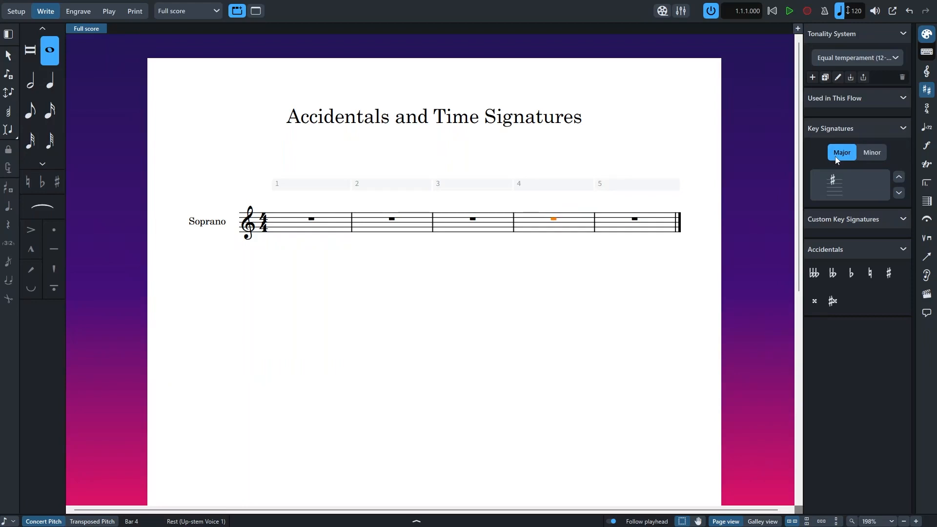
pyautogui.click(872, 154)
pyautogui.click(849, 157)
pyautogui.click(899, 177)
pyautogui.click(899, 177)
pyautogui.click(899, 177)
pyautogui.click(900, 177)
pyautogui.click(900, 194)
pyautogui.click(900, 194)
pyautogui.click(899, 195)
pyautogui.click(900, 194)
pyautogui.click(900, 194)
pyautogui.click(901, 179)
pyautogui.click(873, 153)
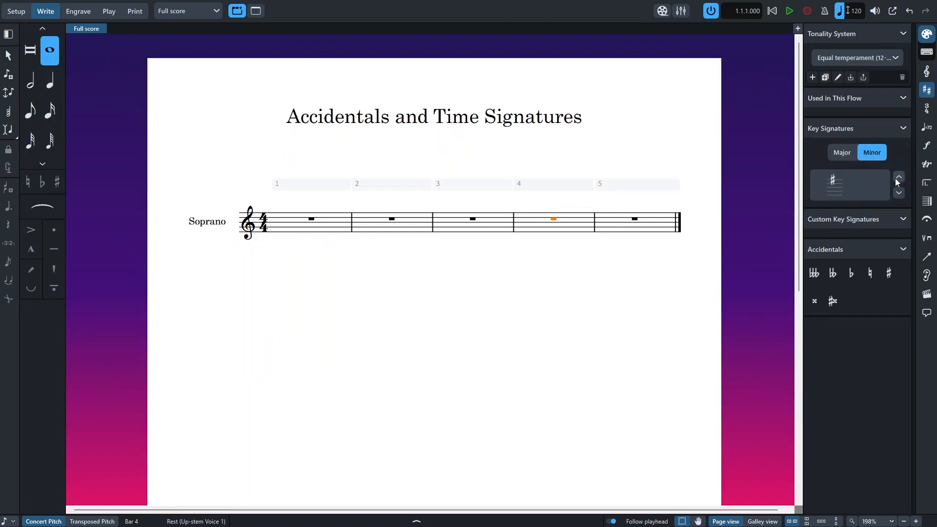
# Step: Insert an E minor key signature at bar 3
pyautogui.click(473, 220)
pyautogui.click(422, 230)
pyautogui.click(474, 225)
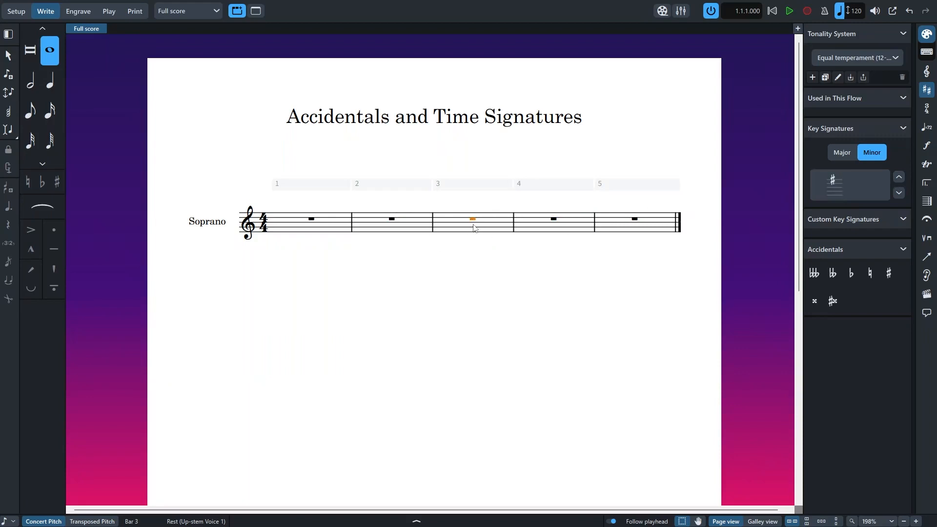
pyautogui.click(837, 186)
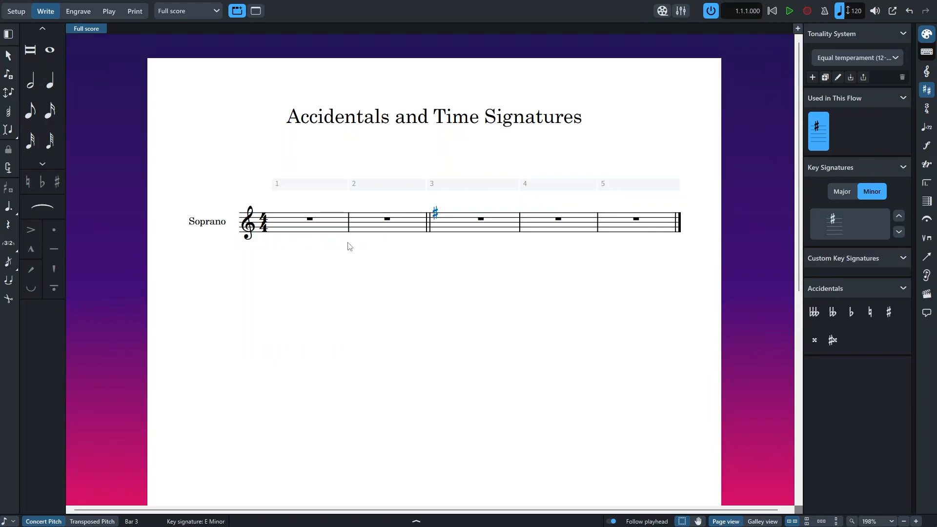
# Step: Insert a G major key signature at bar 1 by entering G in the key signature popover
pyautogui.click(287, 219)
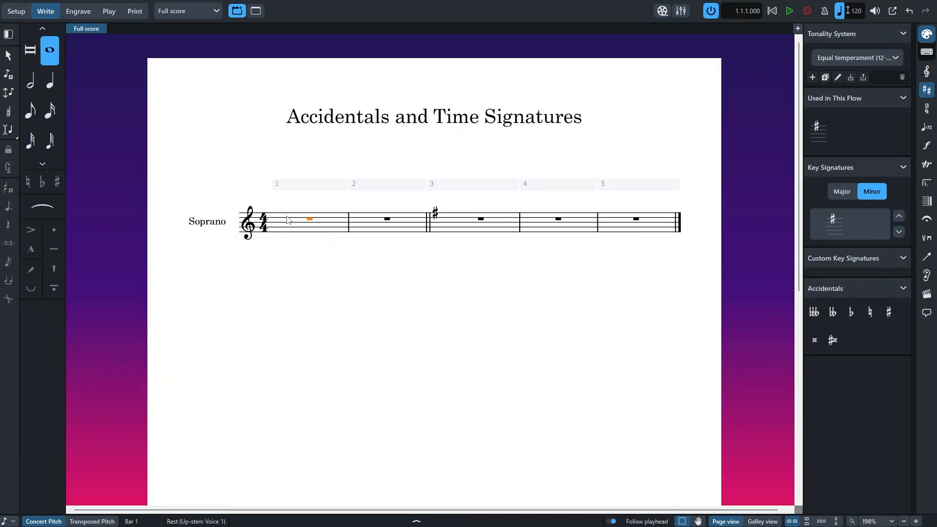
pyautogui.hotkey('shift', 'k')
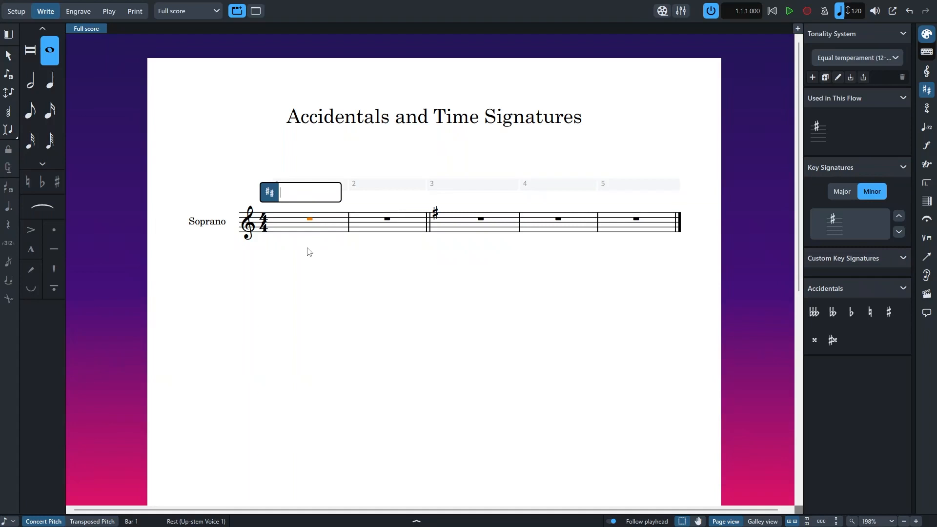
pyautogui.write('G')
pyautogui.press('Return')
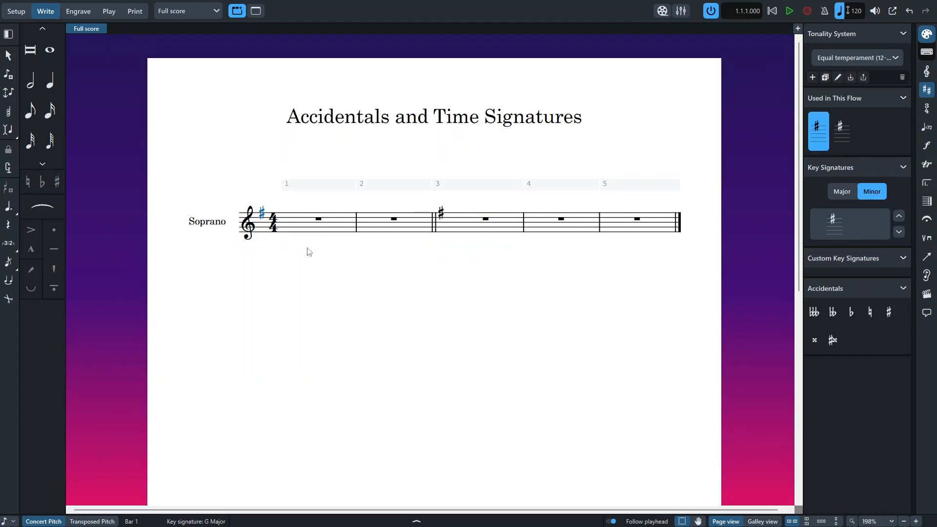
# Step: Change the key signature at the start of bar 1 to G minor by entering g
pyautogui.click(321, 235)
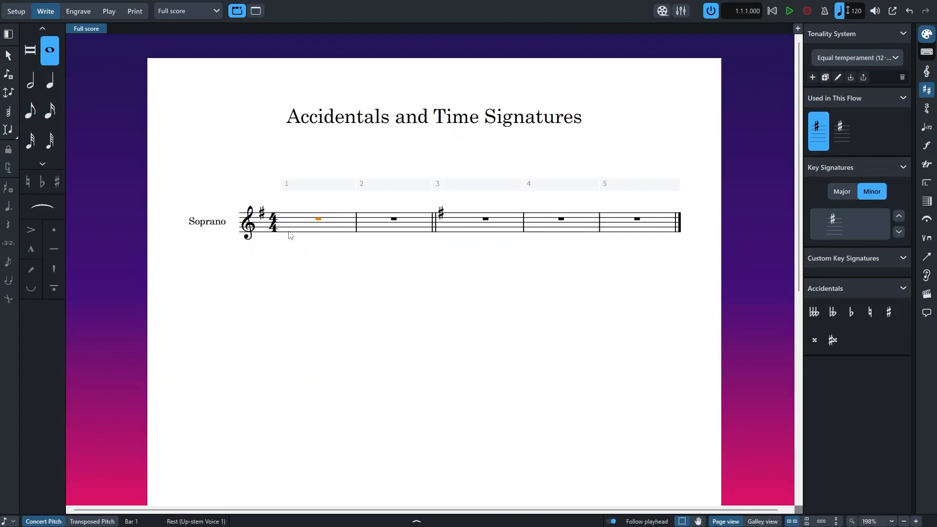
pyautogui.doubleClick(261, 214)
pyautogui.write('g')
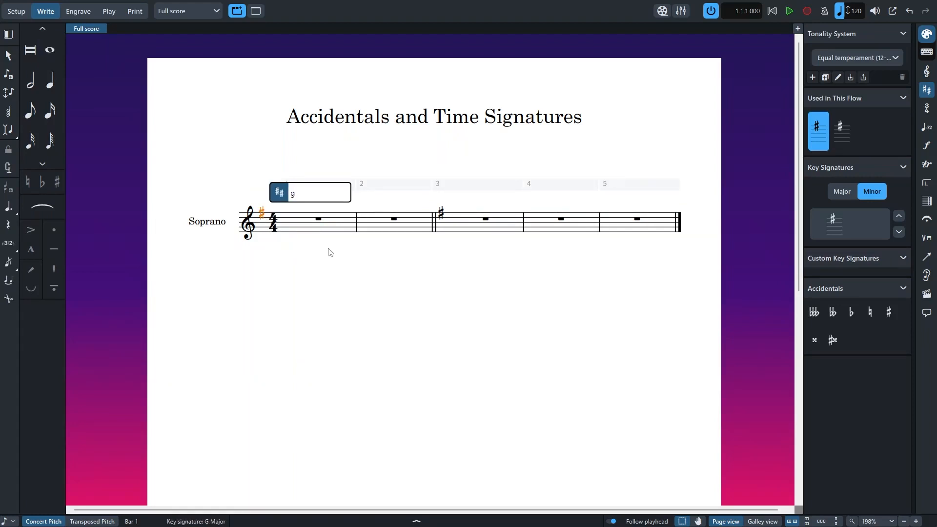
pyautogui.press('Return')
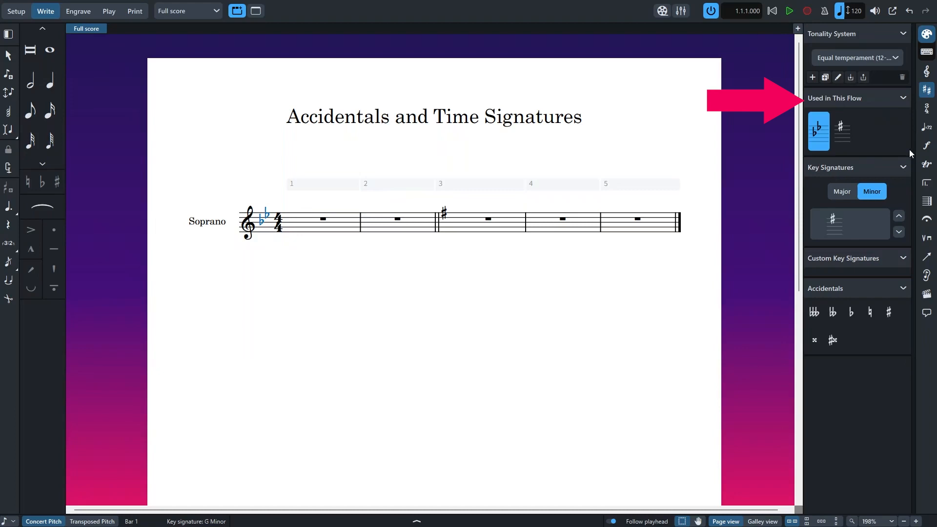
# Step: Reuse the flow's G minor key signature at bar 5 and at bar 4
pyautogui.click(640, 225)
pyautogui.click(817, 142)
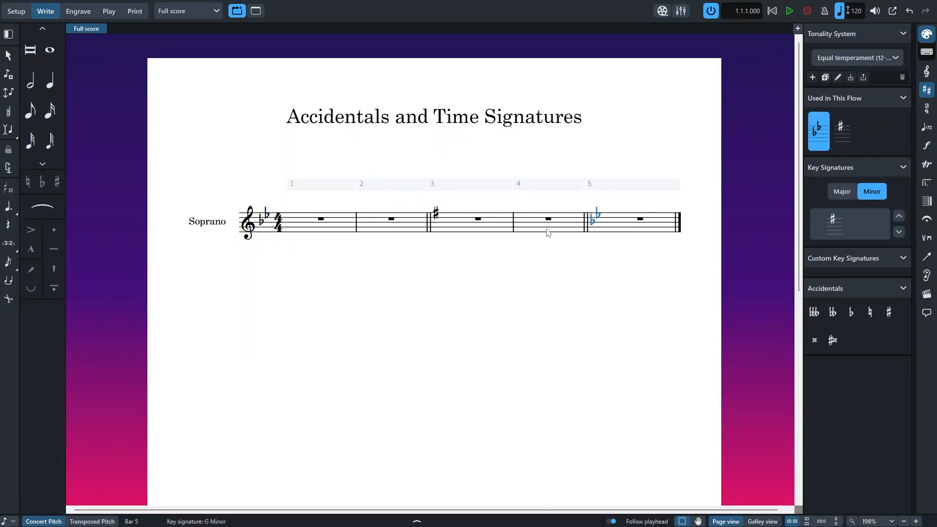
pyautogui.click(531, 223)
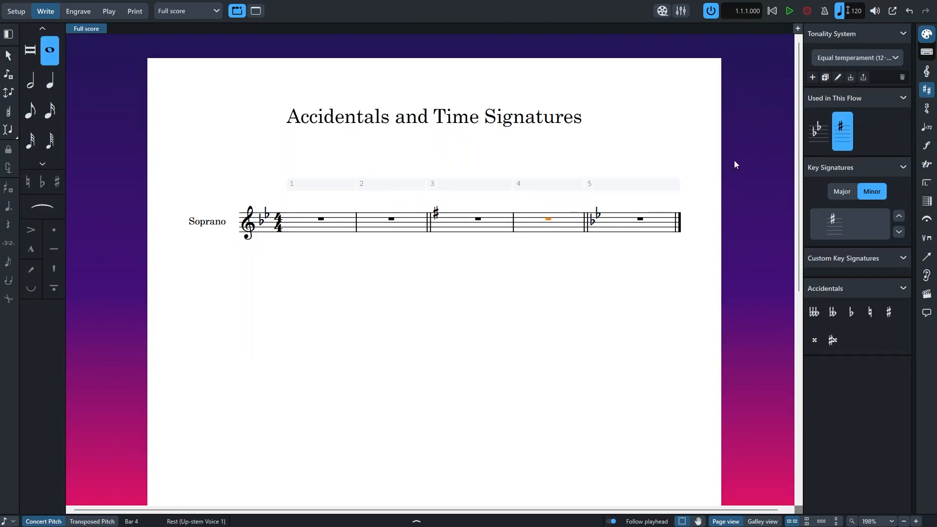
pyautogui.click(819, 140)
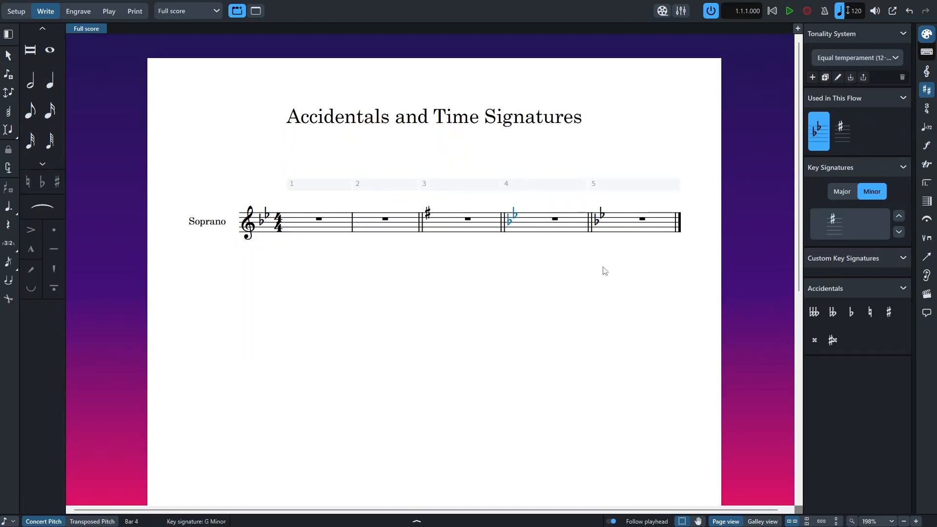
# Step: Change the key signature at bar 4 to E minor and move the one at bar 3 to bar 2
pyautogui.click(845, 128)
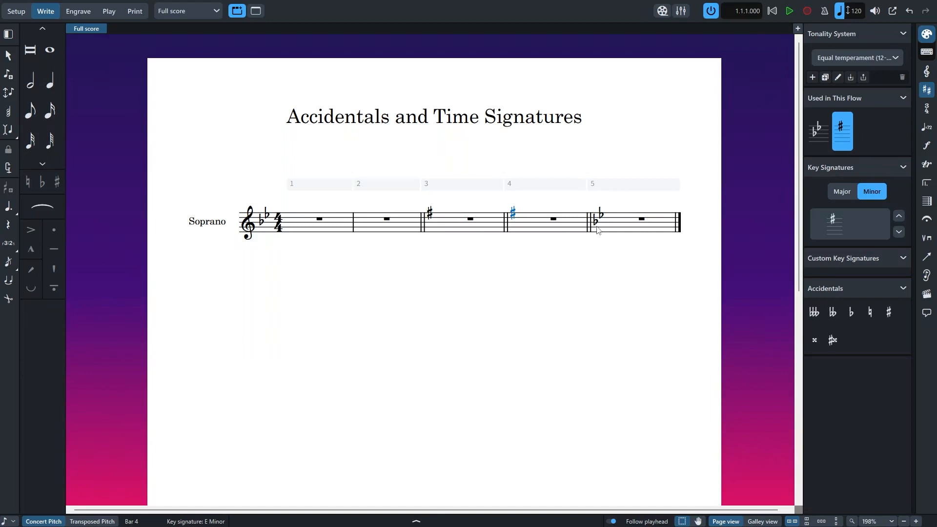
pyautogui.moveTo(429, 213)
pyautogui.mouseDown()
pyautogui.moveTo(372, 217)
pyautogui.moveTo(570, 213)
pyautogui.moveTo(257, 218)
pyautogui.moveTo(597, 218)
pyautogui.moveTo(267, 216)
pyautogui.moveTo(362, 218)
pyautogui.mouseUp()
# Step: Fill three consecutive bars from bar 5 with quarter-note D5s, four notes per bar
pyautogui.click(617, 230)
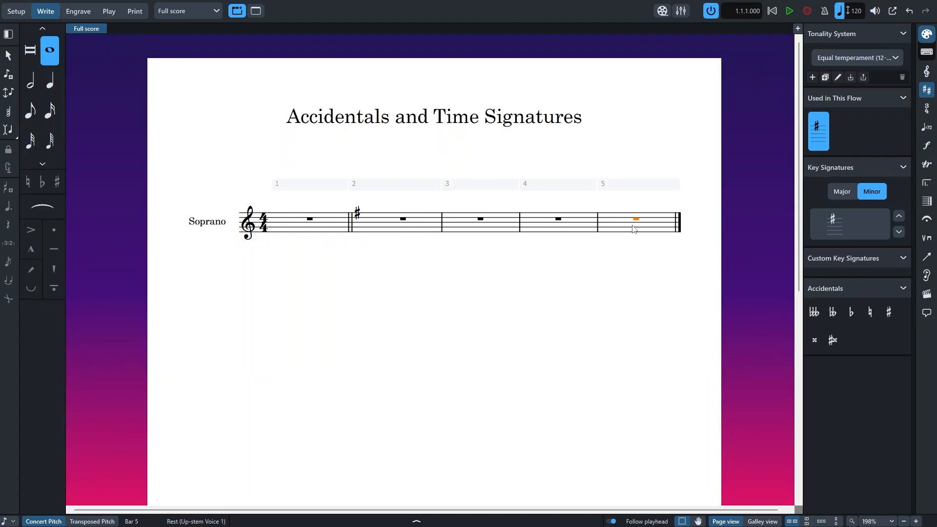
pyautogui.press('Return')
pyautogui.press('6')
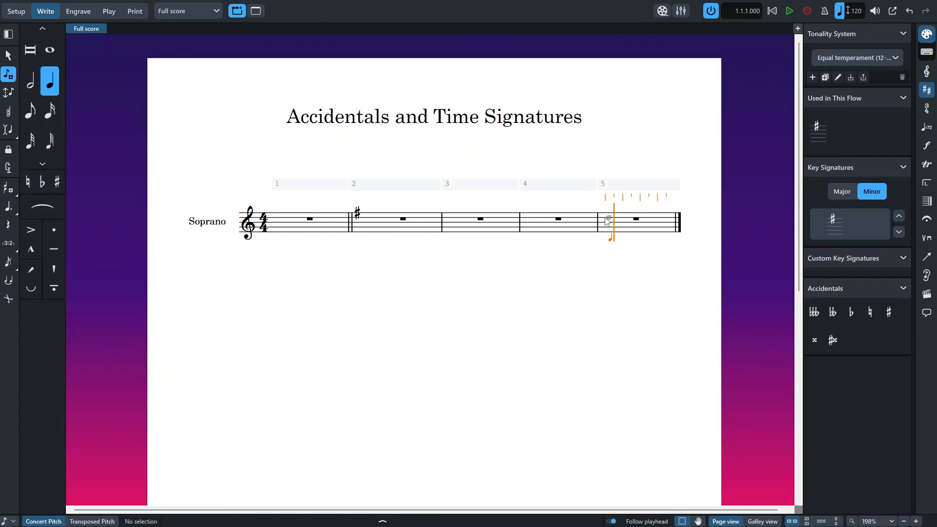
pyautogui.press('d')
pyautogui.press('d')
pyautogui.press('d')
pyautogui.press('d')
pyautogui.press('d')
pyautogui.press('d')
pyautogui.press('d')
pyautogui.press('d')
pyautogui.press('d')
pyautogui.press('d')
pyautogui.press('d')
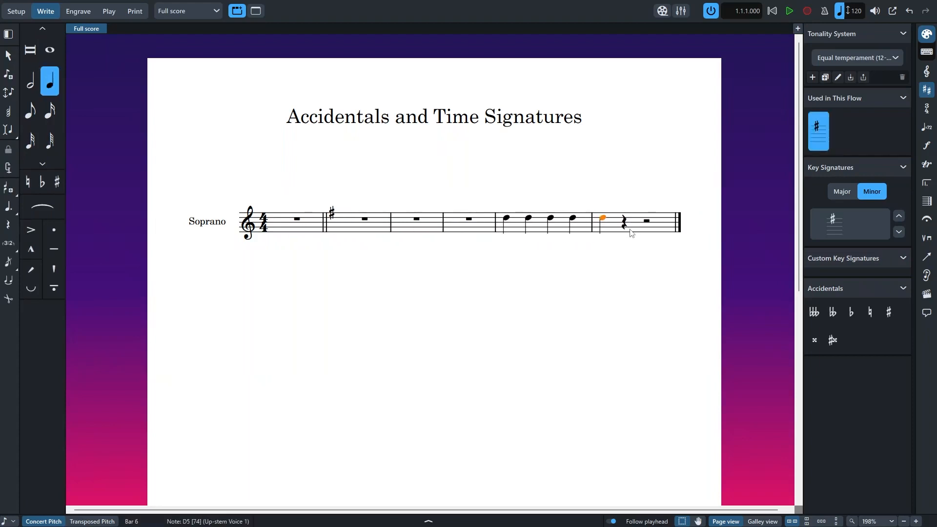
pyautogui.press('d')
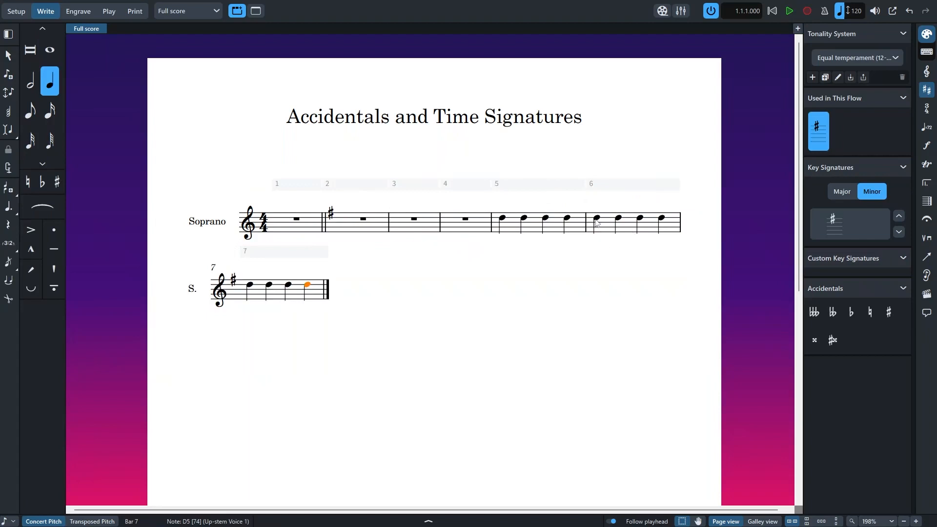
# Step: Delete the key signature at bar 2 and insert an E minor key signature at the start of the score
pyautogui.click(323, 225)
pyautogui.press('Delete')
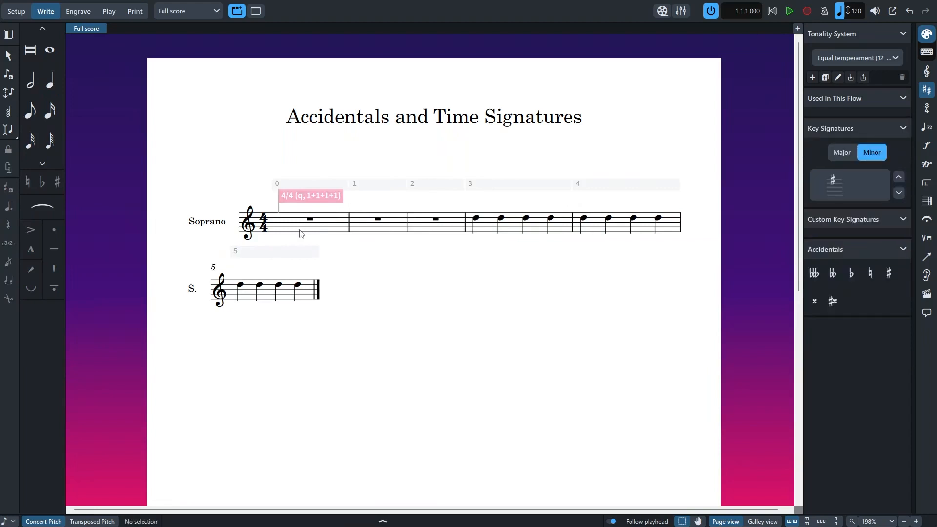
pyautogui.click(300, 234)
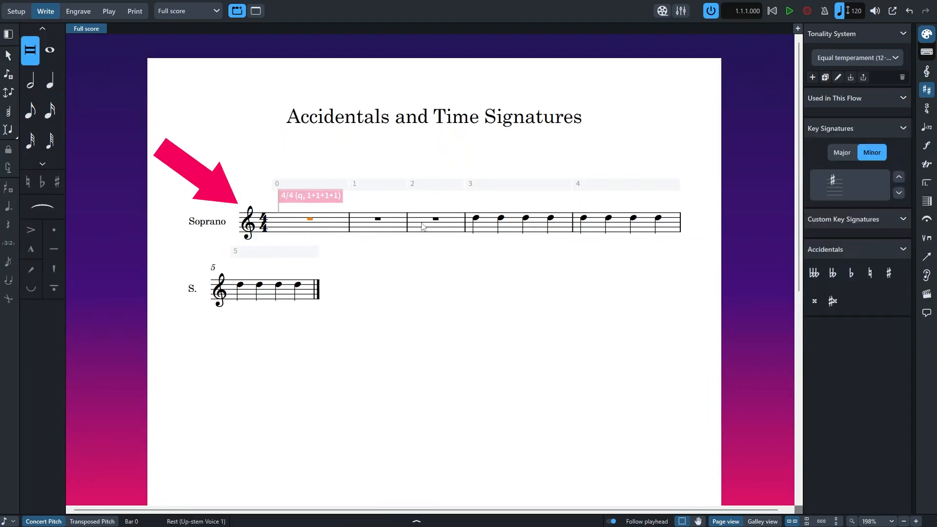
pyautogui.click(834, 194)
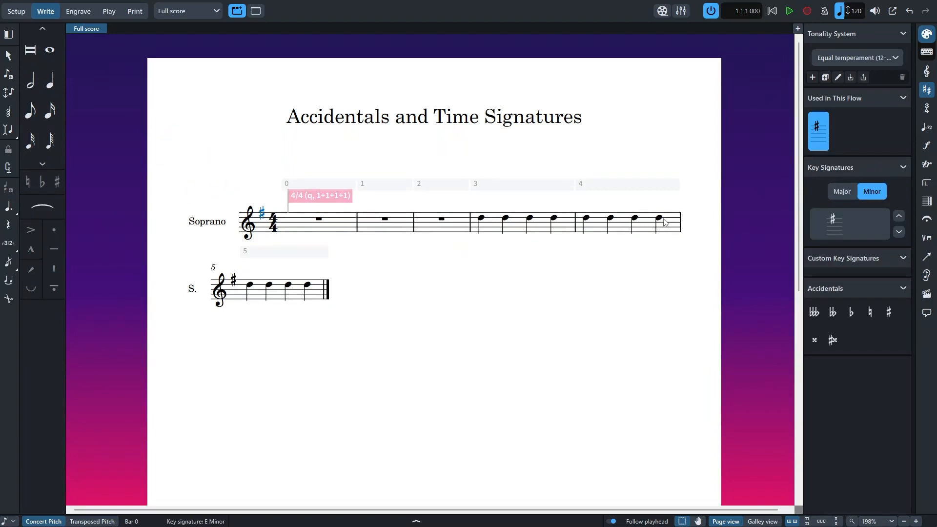
# Step: Insert a B major key signature with five sharps at bar 5, where the second system starts
pyautogui.click(673, 224)
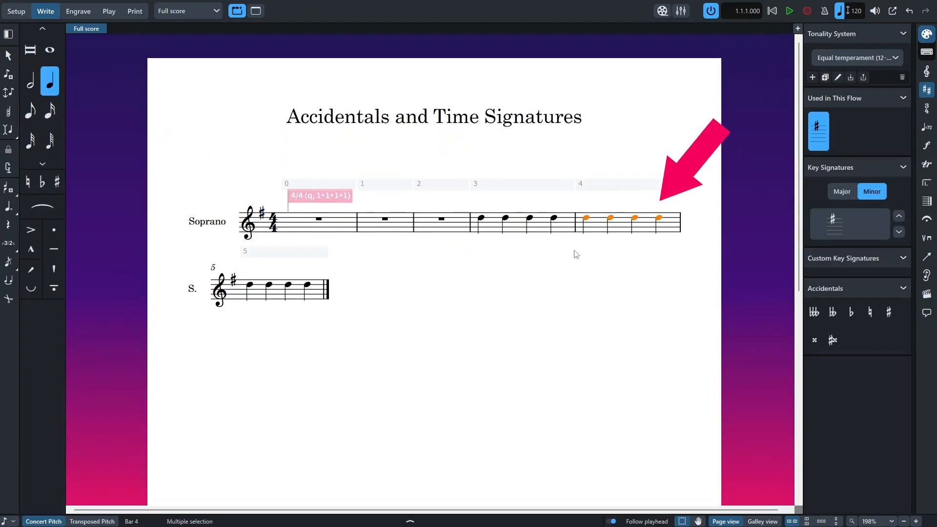
pyautogui.click(256, 301)
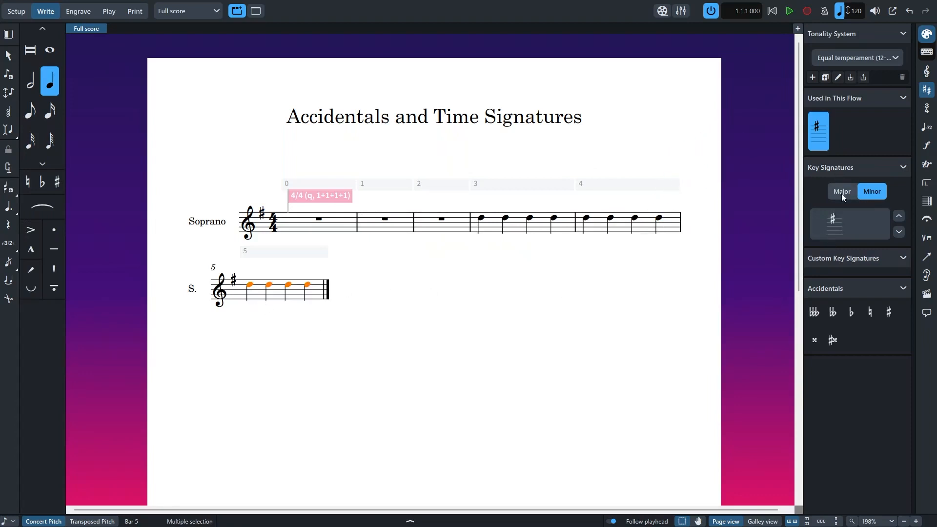
pyautogui.click(902, 216)
pyautogui.click(902, 216)
pyautogui.click(901, 215)
pyautogui.click(902, 216)
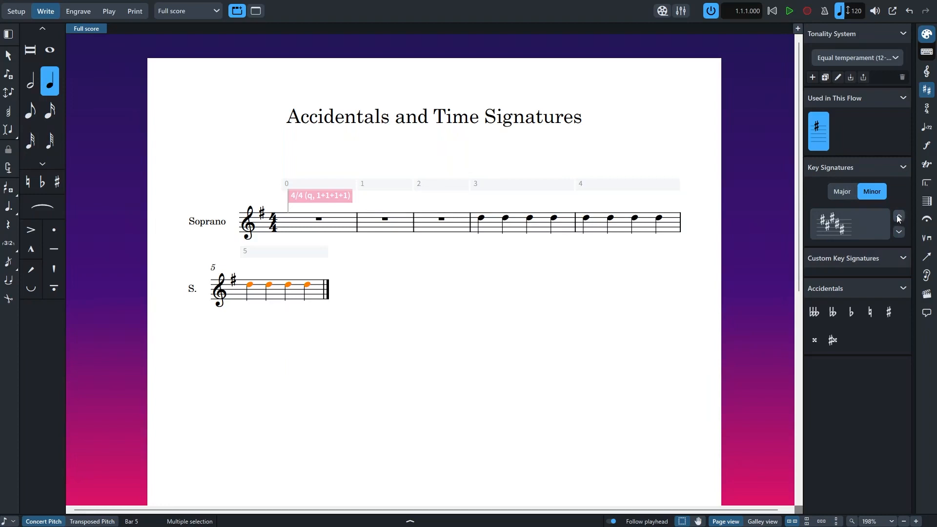
pyautogui.click(843, 192)
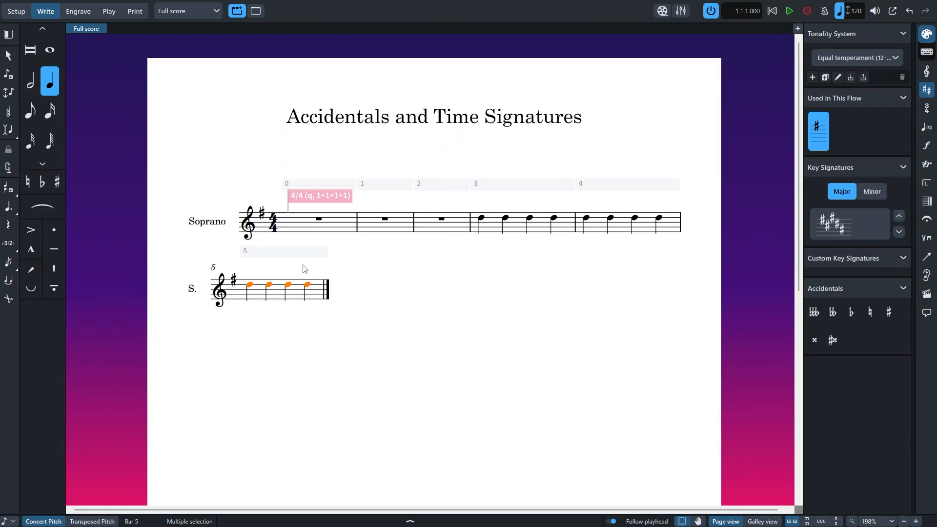
pyautogui.click(832, 225)
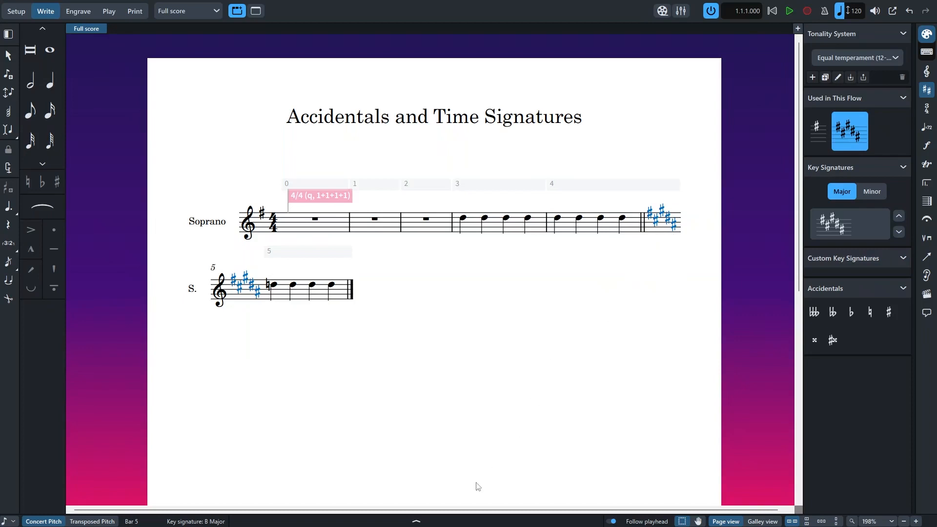
# Step: Display the properties of the B major key signature at bar 5
pyautogui.click(434, 519)
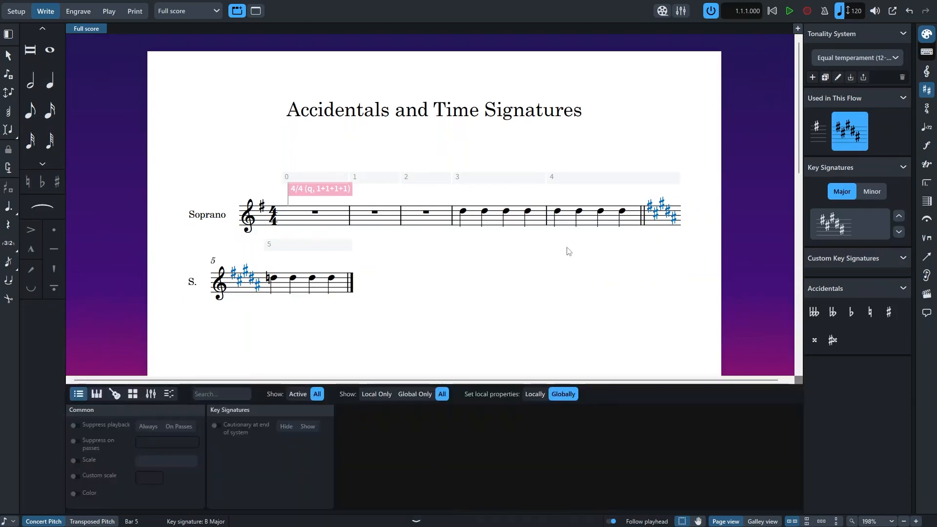
pyautogui.click(666, 218)
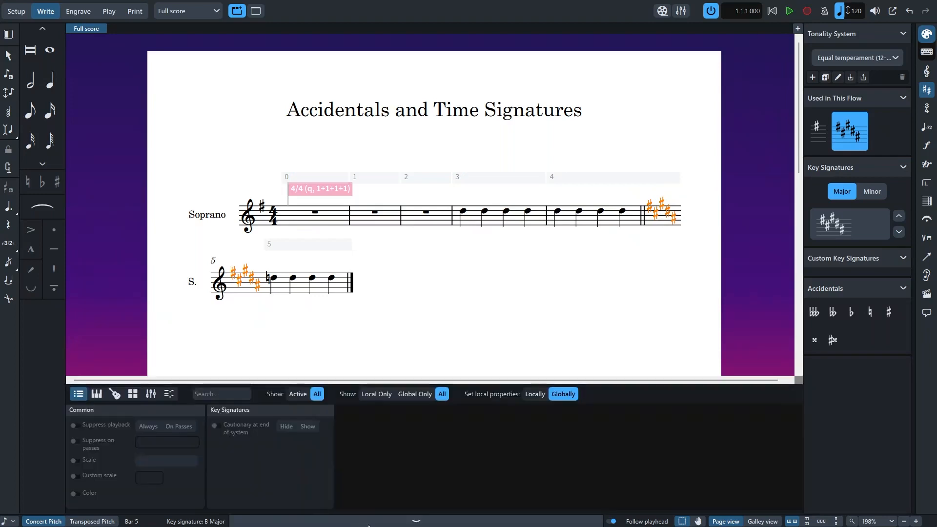
# Step: Override the B major key signature's cautionary at the end of the system, trying Hide and finally setting it to Show
pyautogui.click(213, 426)
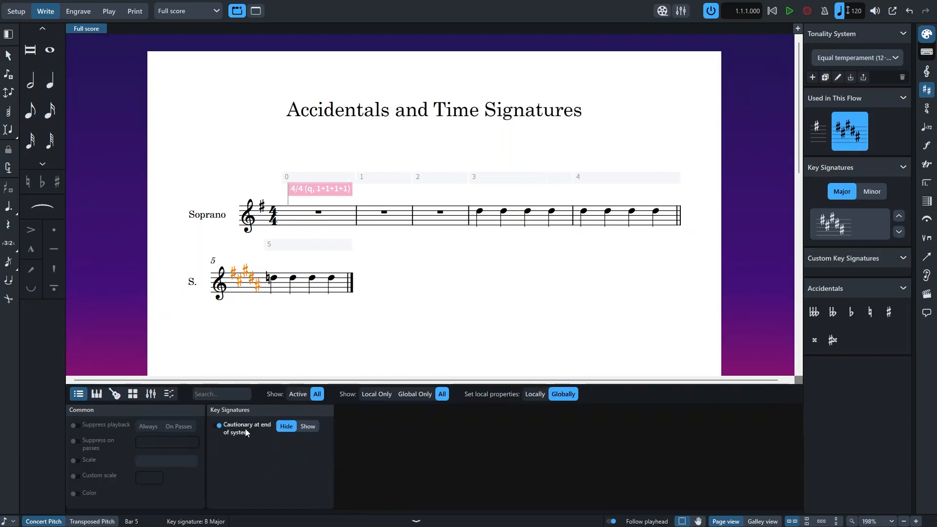
pyautogui.click(304, 428)
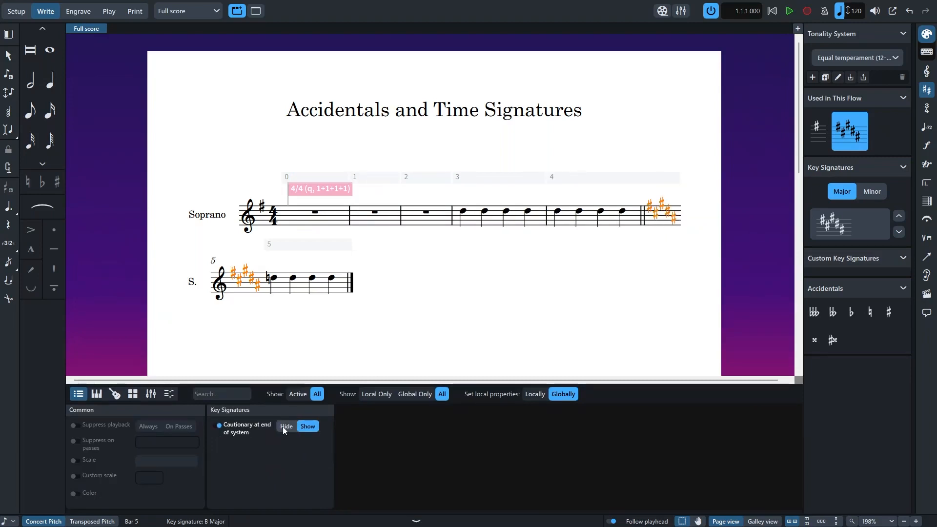
pyautogui.click(285, 427)
pyautogui.click(309, 427)
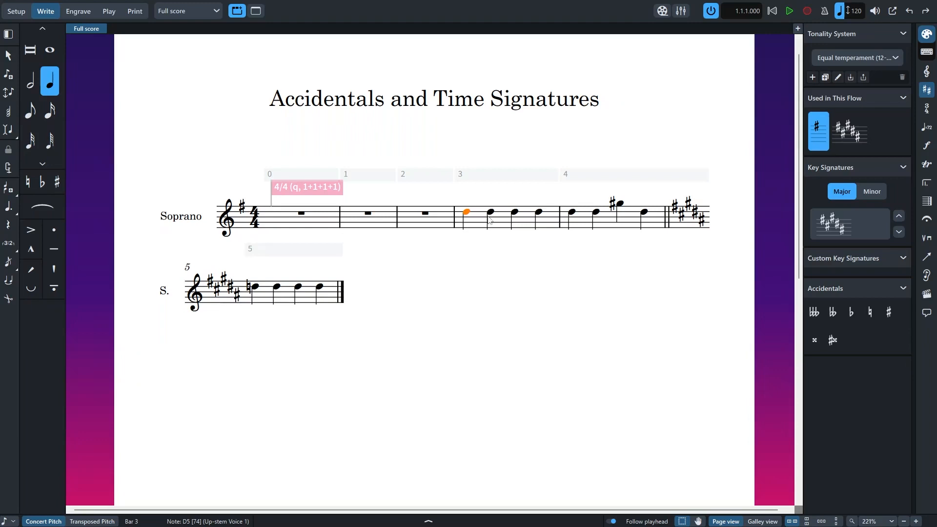
# Step: Try a sharp and a flat on the second note of bar 3, and finally give it an explicit natural
pyautogui.press('Right')
pyautogui.press('=')
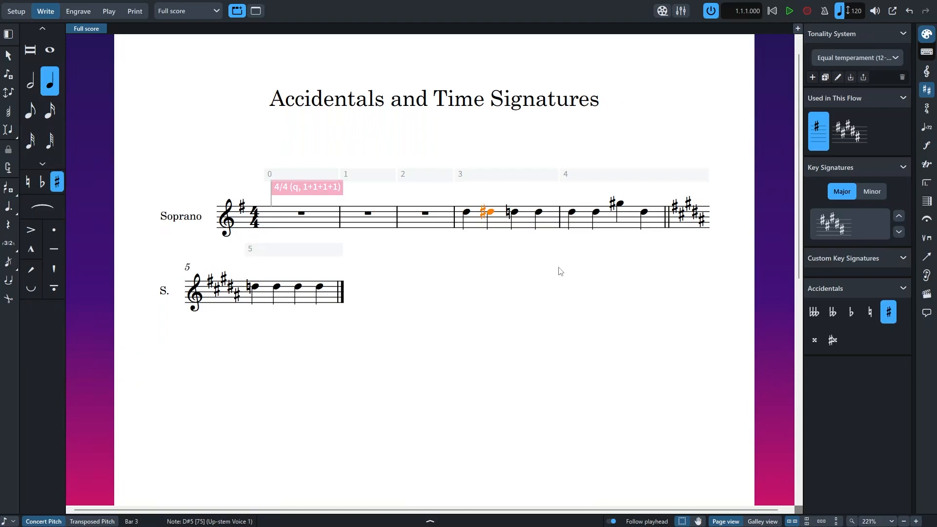
pyautogui.press('-')
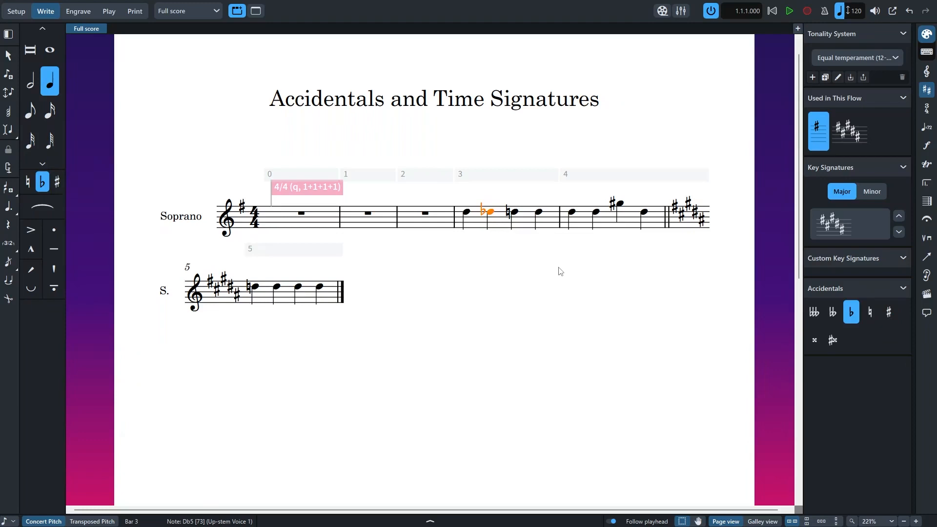
pyautogui.press('-')
pyautogui.press('0')
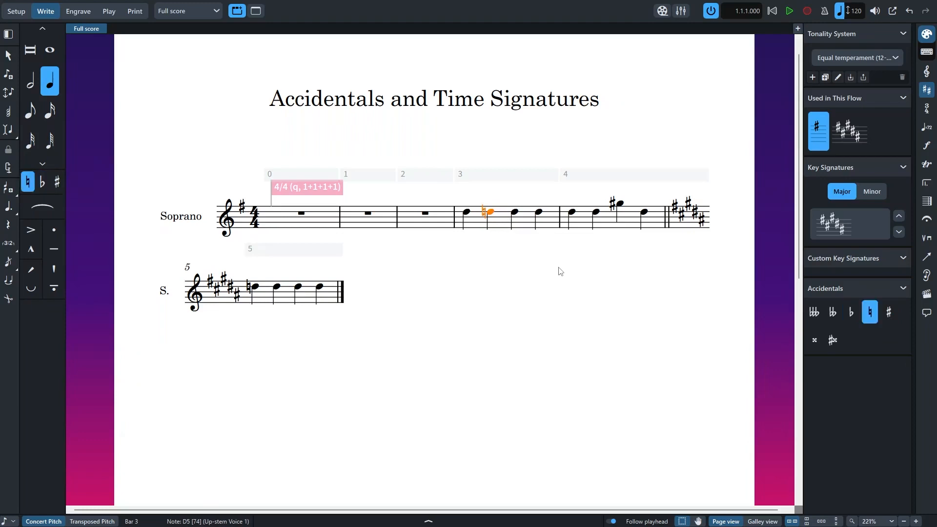
# Step: Toggle the explicit natural on the second note of bar 3 off and on repeatedly, leaving it on
pyautogui.press('0')
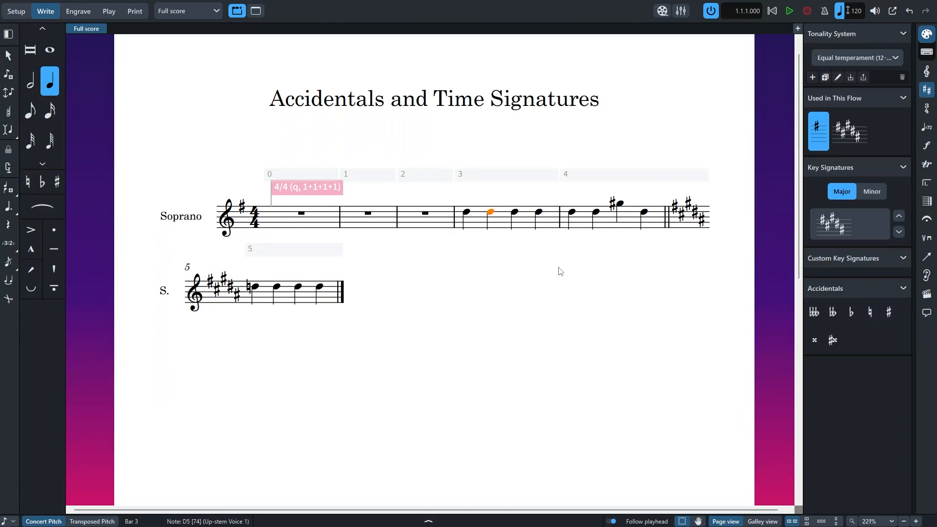
pyautogui.press('0')
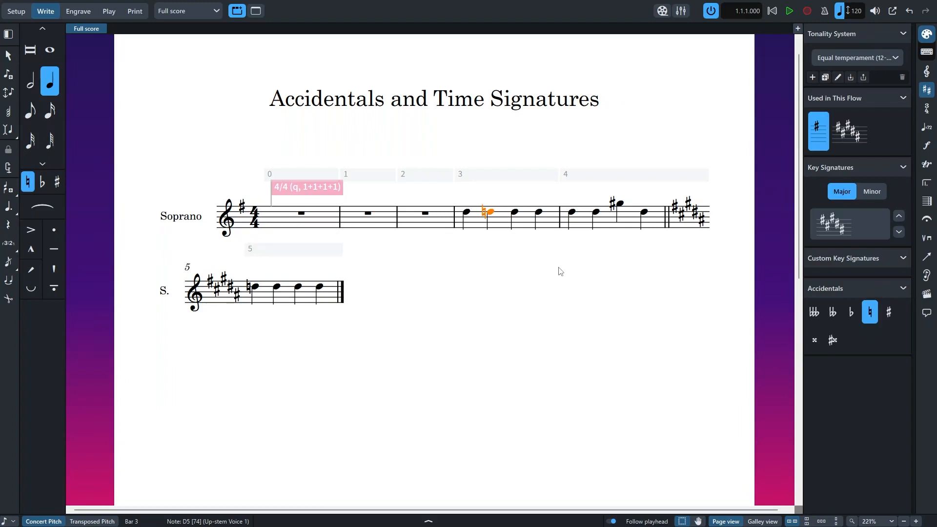
pyautogui.press('0')
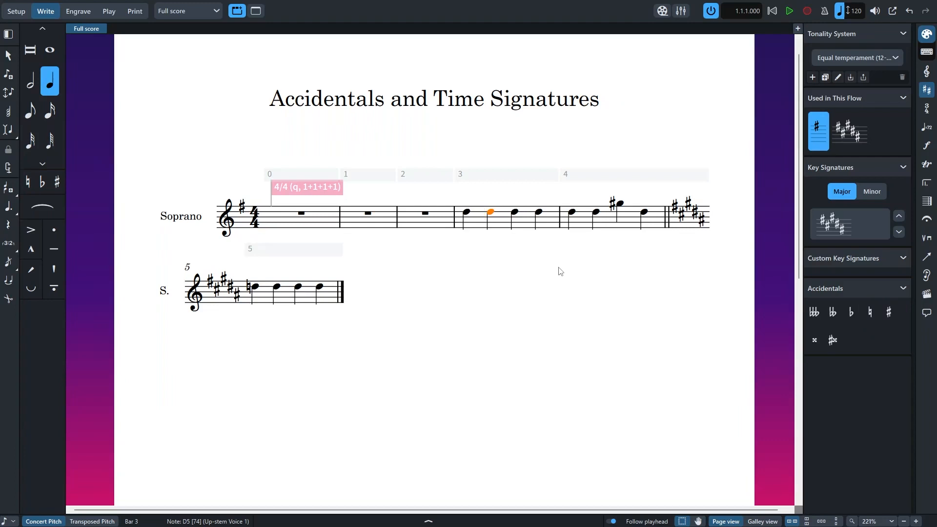
pyautogui.press('0')
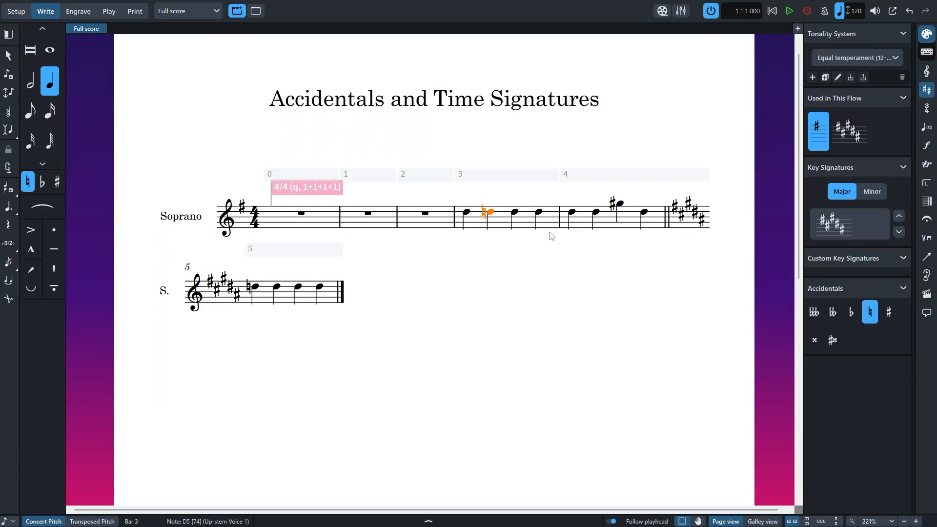
# Step: Add a sharp to the fourth note of bar 3, try a flat instead, and undo the flat
pyautogui.click(540, 213)
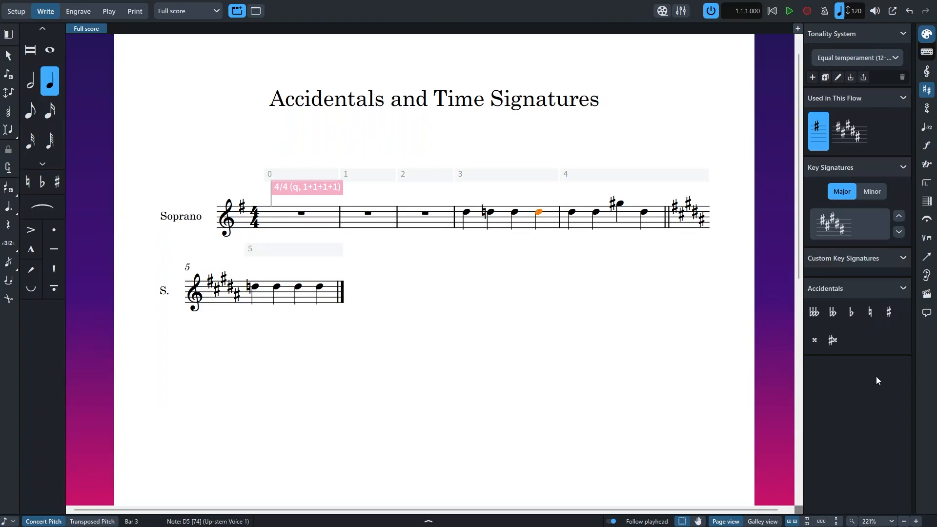
pyautogui.click(889, 315)
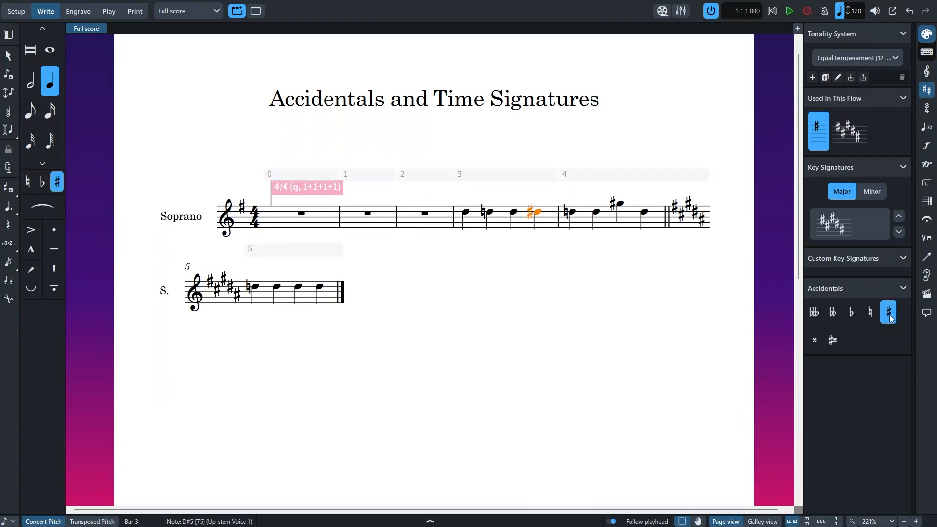
pyautogui.click(852, 312)
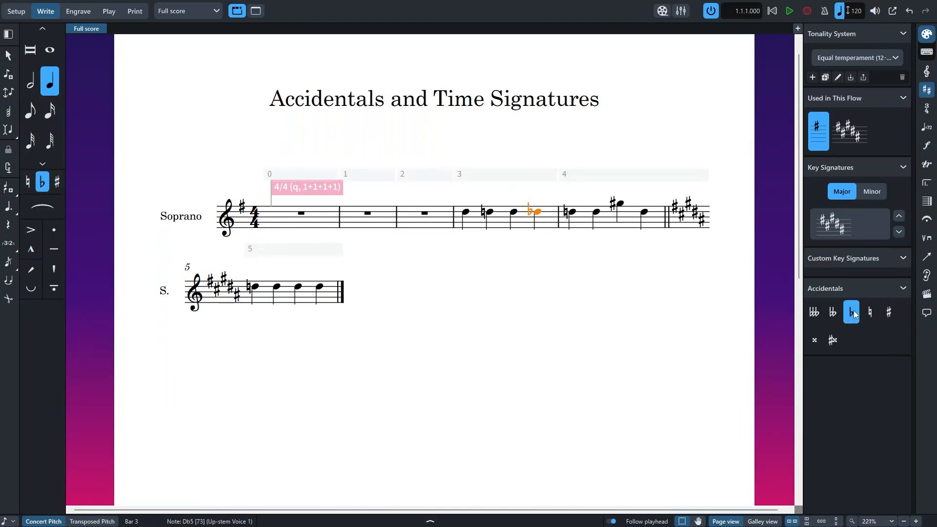
pyautogui.hotkey('ctrl', 'z')
pyautogui.click(610, 278)
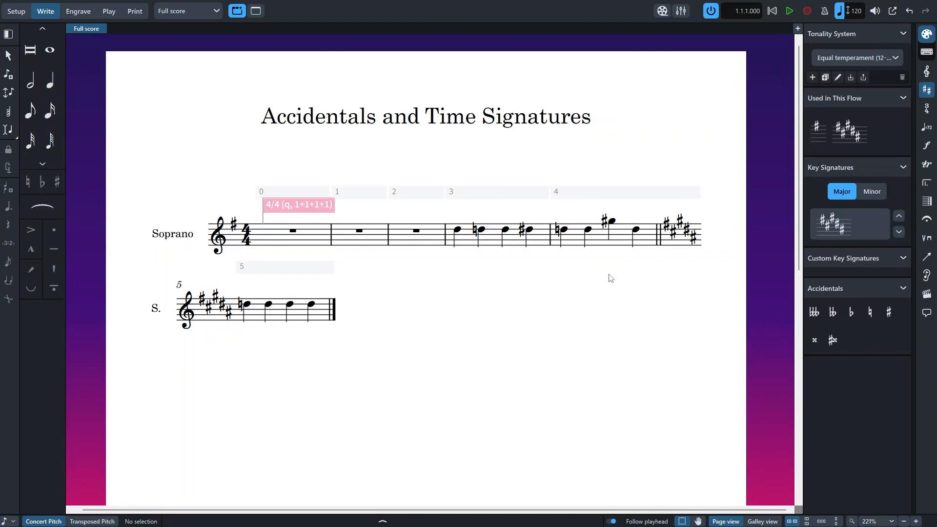
# Step: Display the properties of the first note in bar 4, the D5 with the natural
pyautogui.click(424, 524)
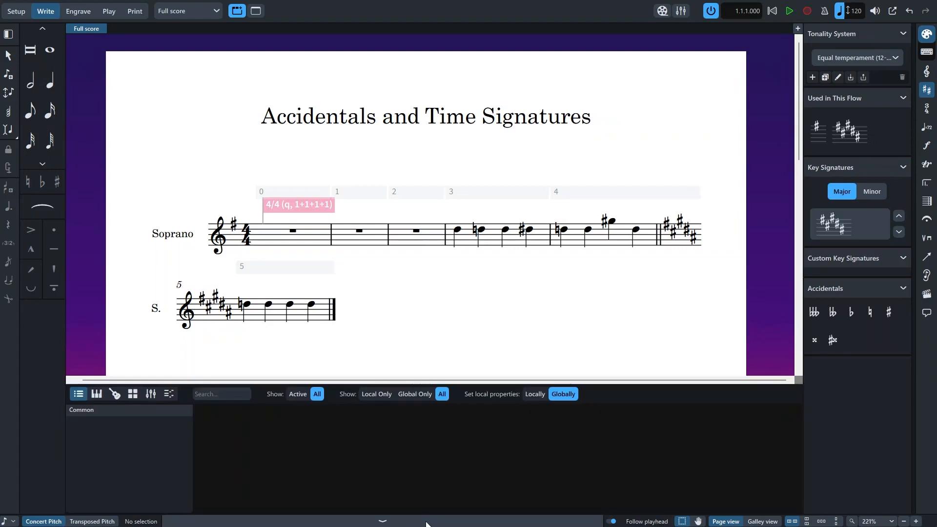
pyautogui.click(426, 524)
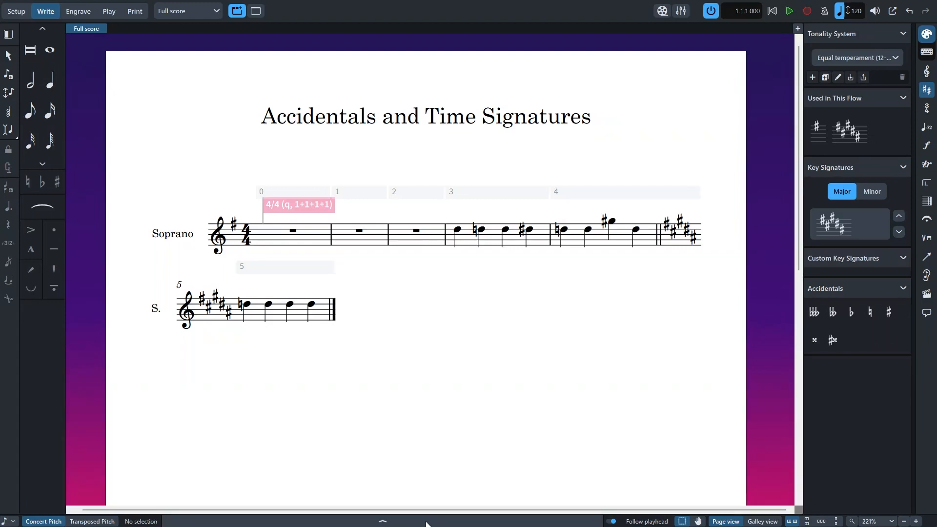
pyautogui.click(456, 525)
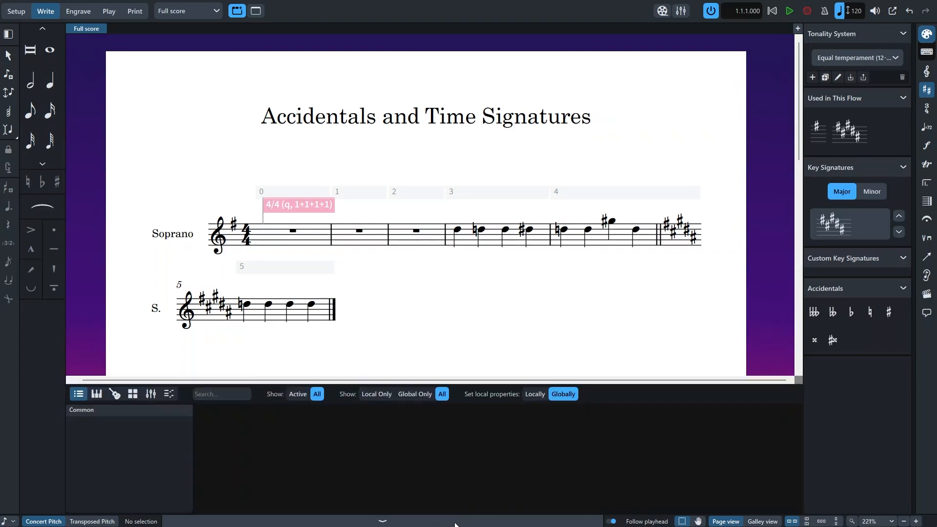
pyautogui.click(590, 234)
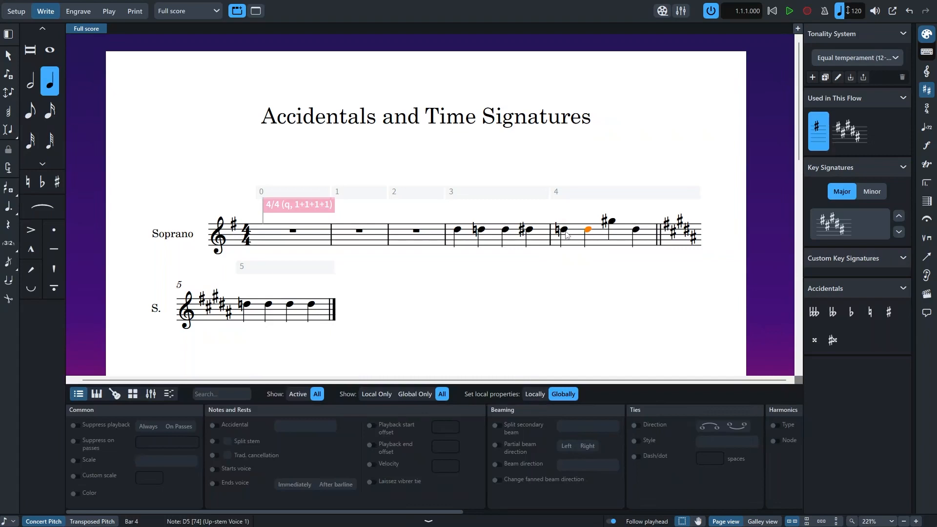
pyautogui.click(565, 232)
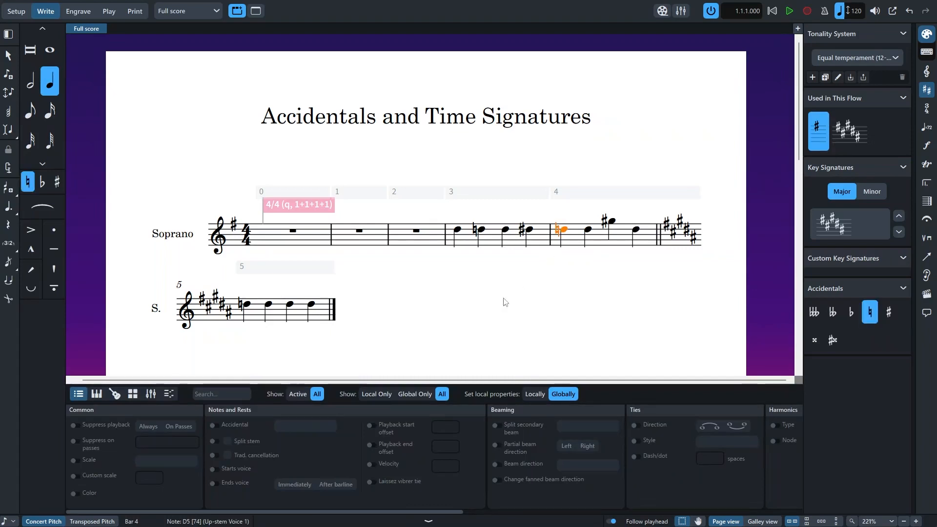
# Step: Override the accidental display of bar 4's first note, trying Hide, Show and Round brackets, and finally set it to Square brackets
pyautogui.click(214, 426)
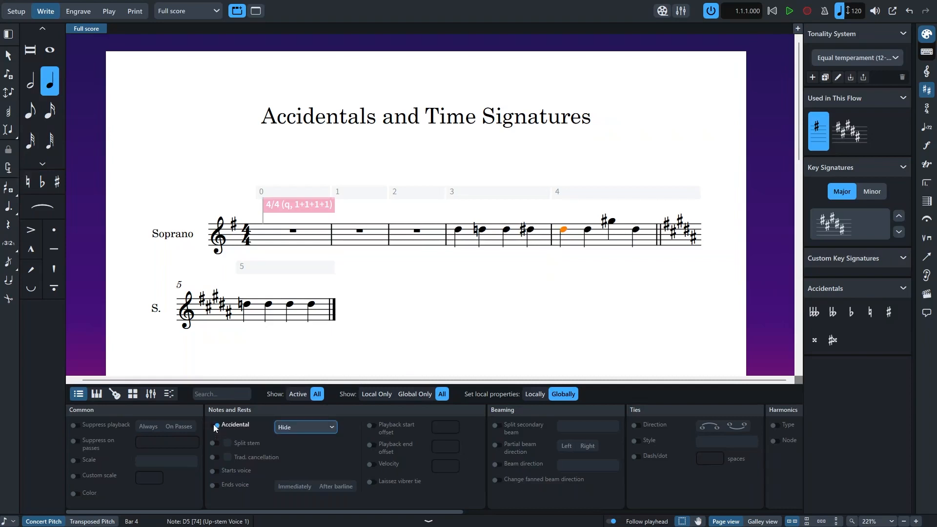
pyautogui.click(329, 429)
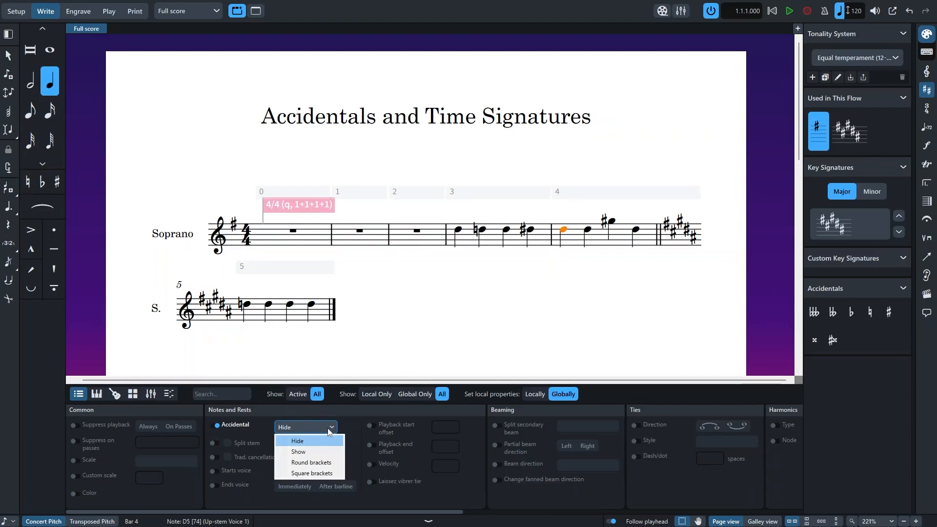
pyautogui.click(327, 454)
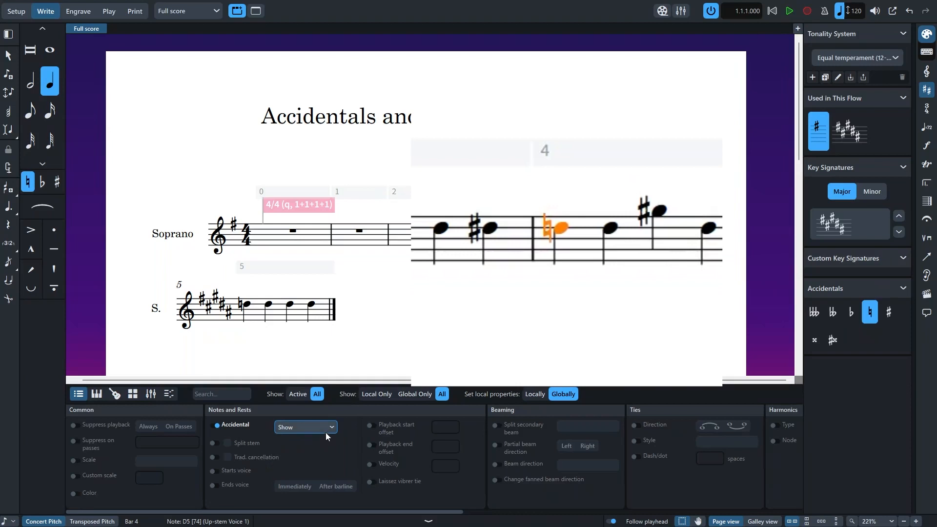
pyautogui.click(326, 429)
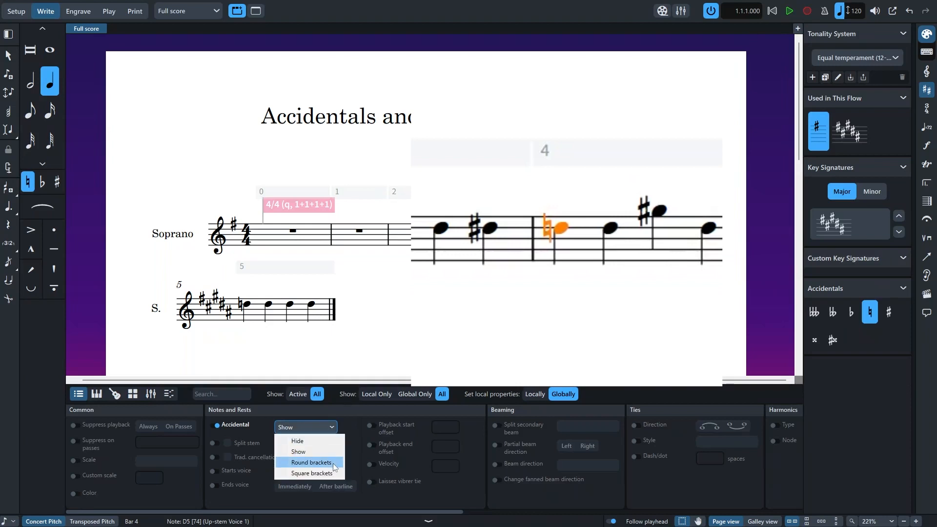
pyautogui.click(333, 465)
pyautogui.click(329, 429)
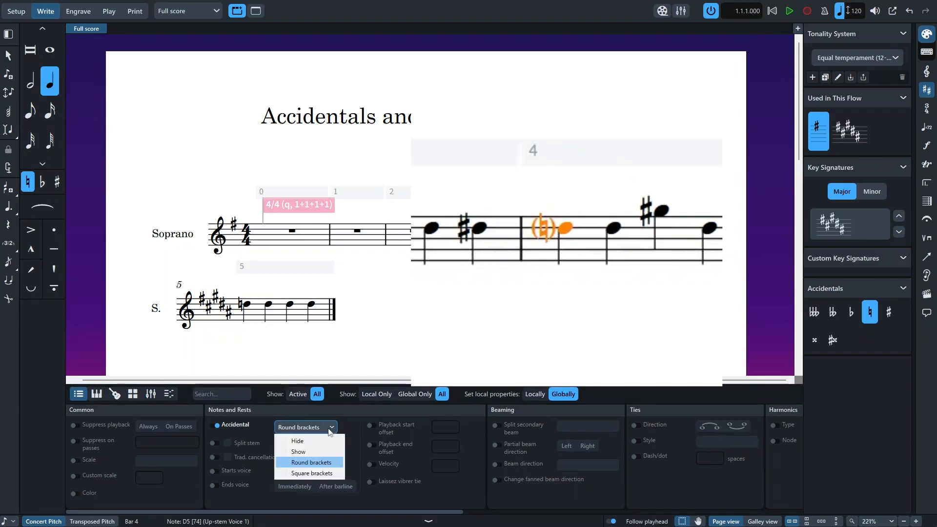
pyautogui.click(329, 473)
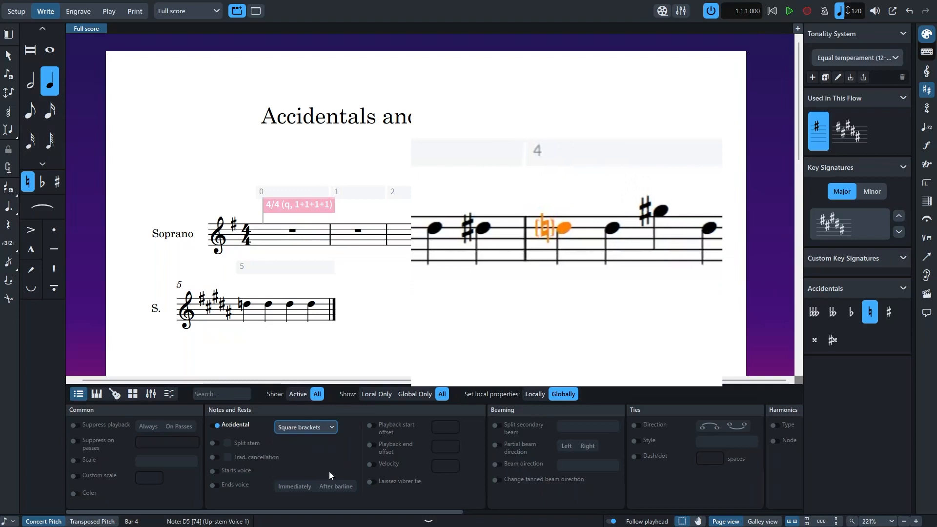